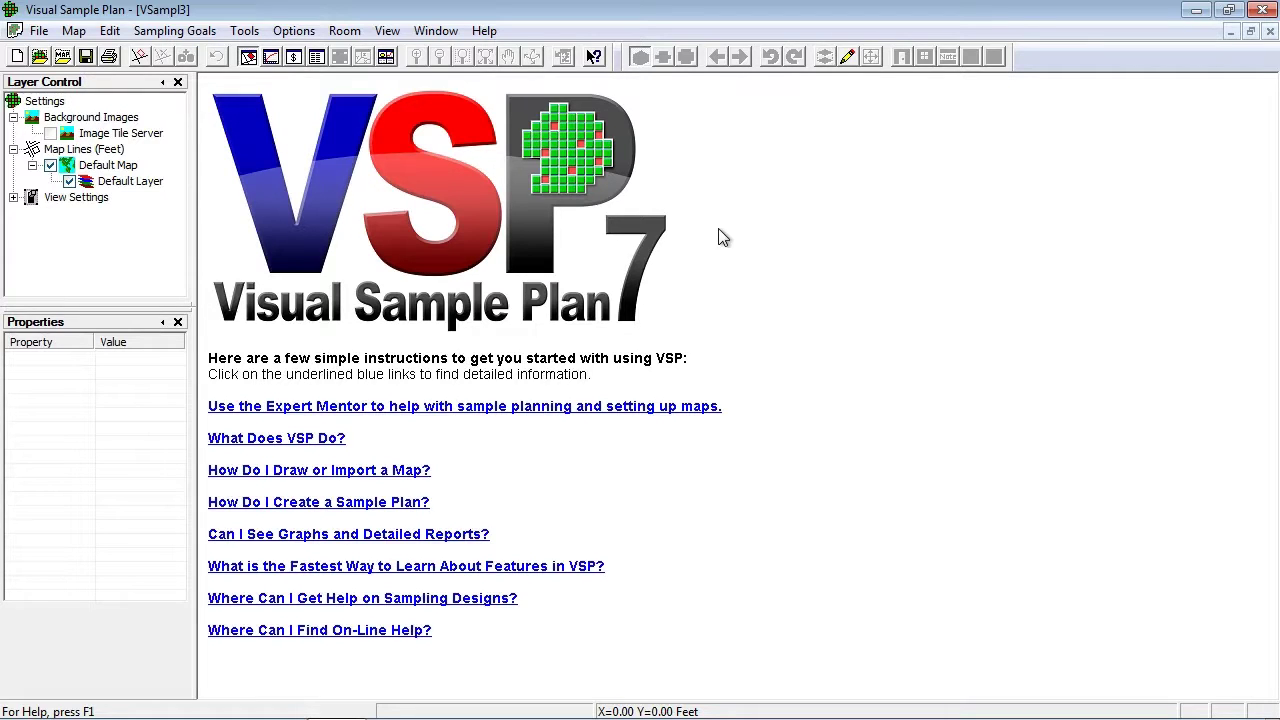
Open the Augment-Test project via File > Open Project to show Area 1 on the map.
click(40, 32)
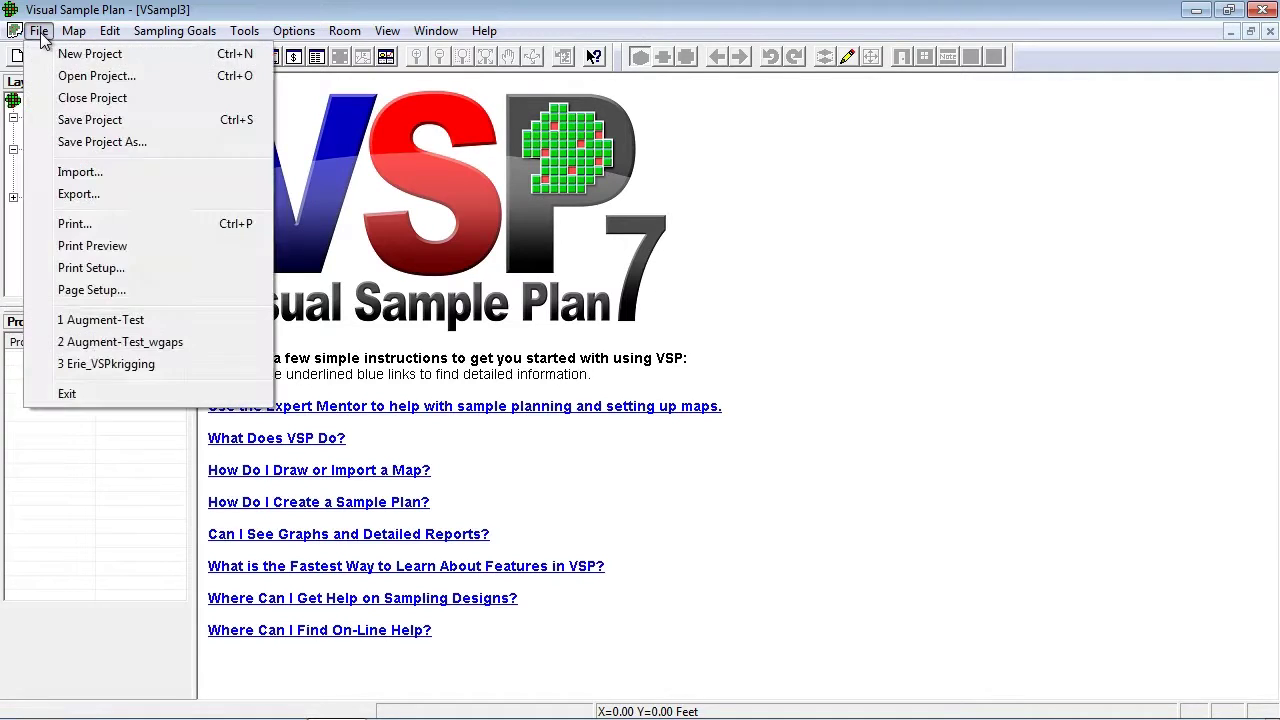
click(72, 77)
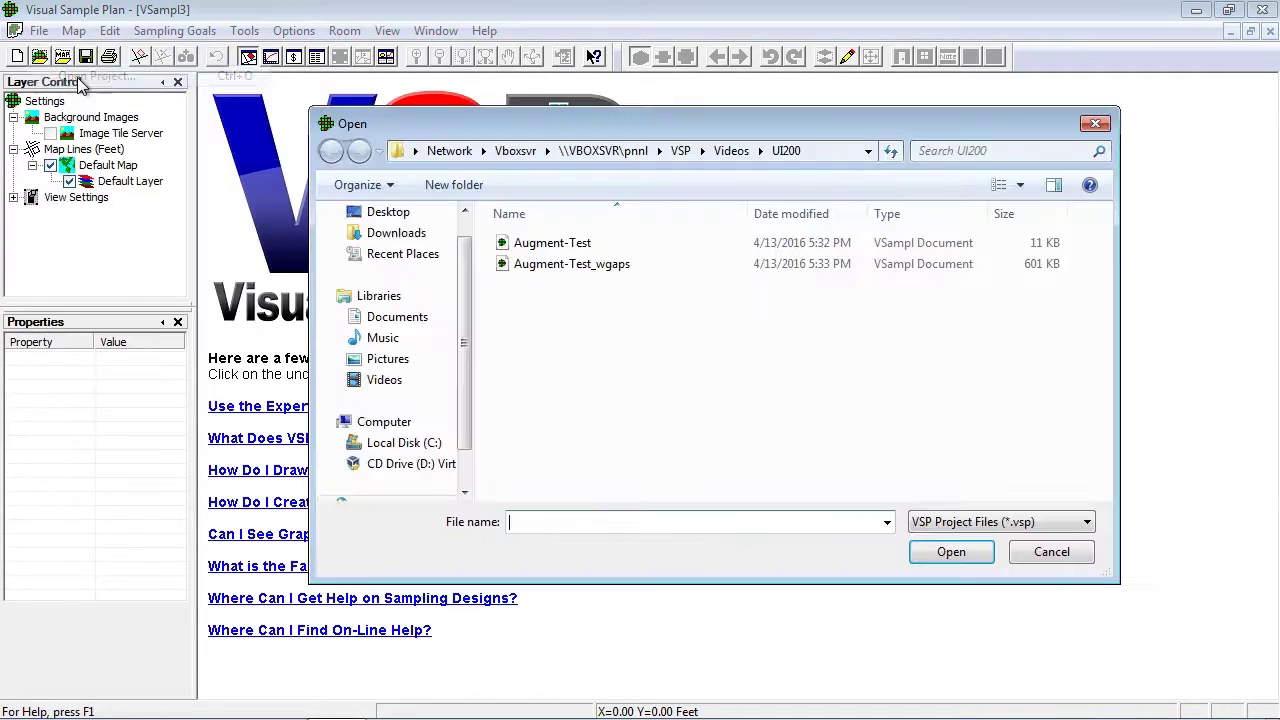
double_click(536, 243)
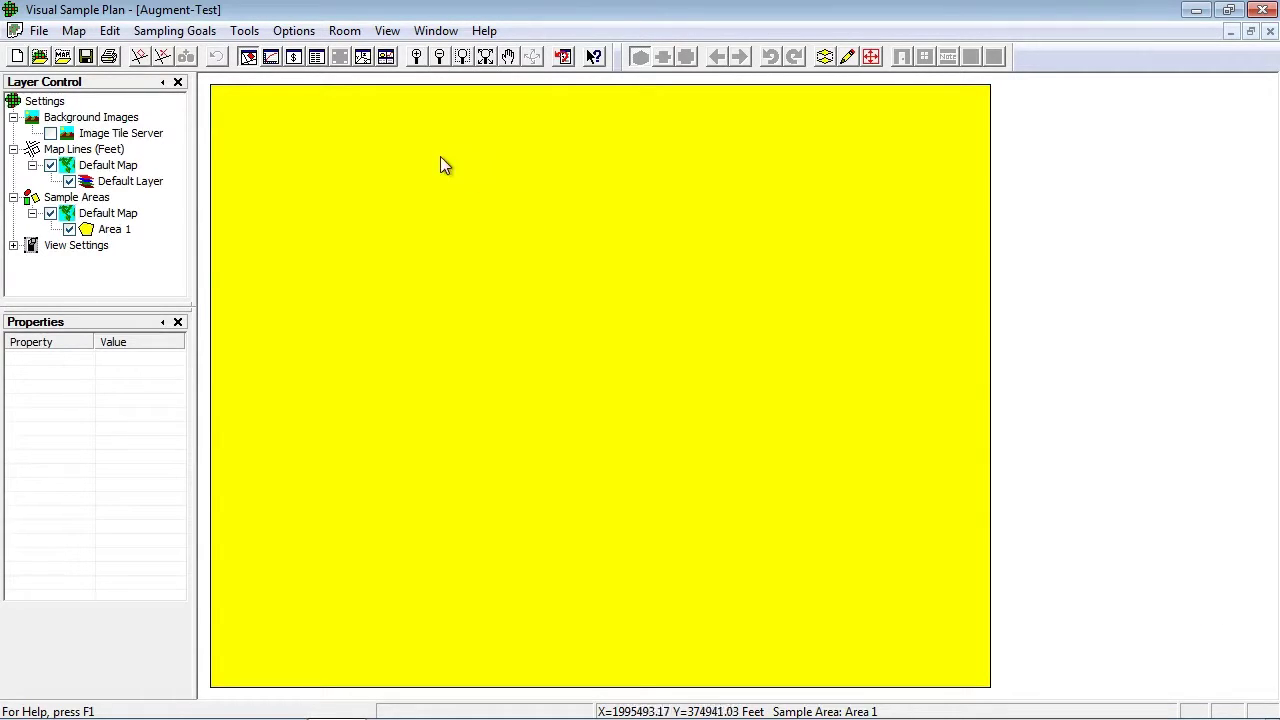
click(195, 37)
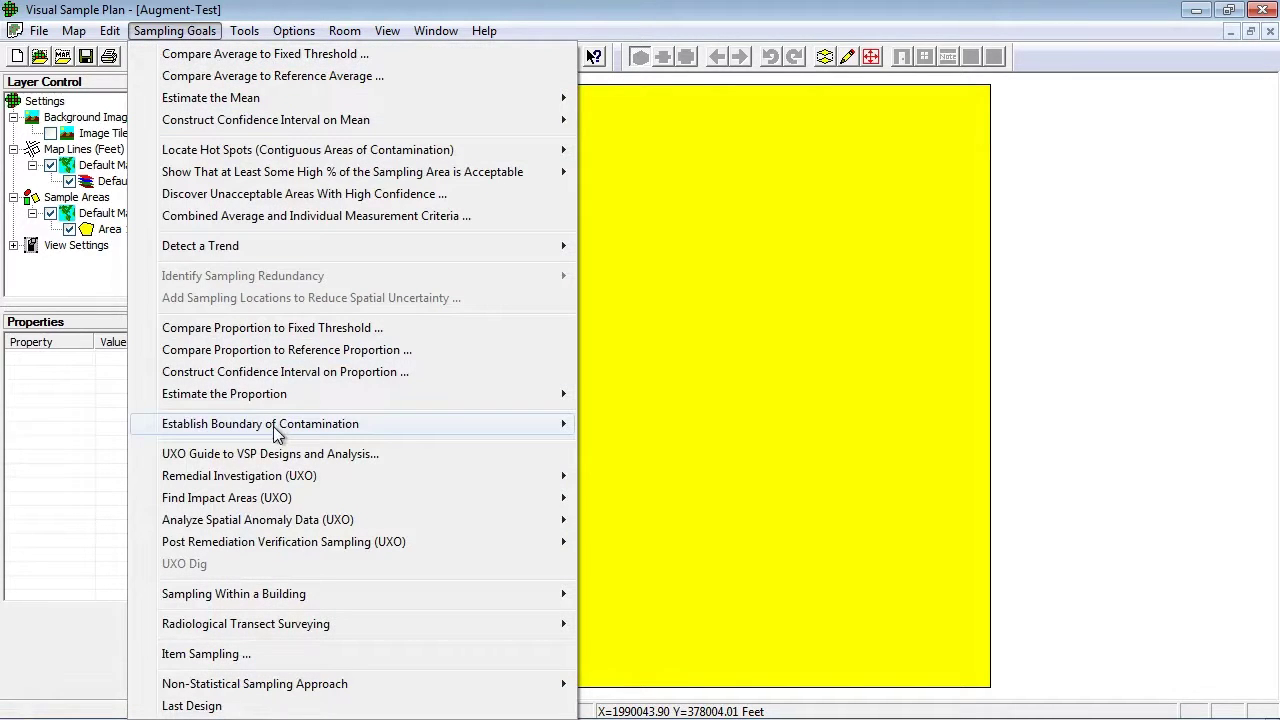
Start the Augment Previous UXO Surveys with New Transects design using a 1.000 meter transect width.
mouse_move(277, 503)
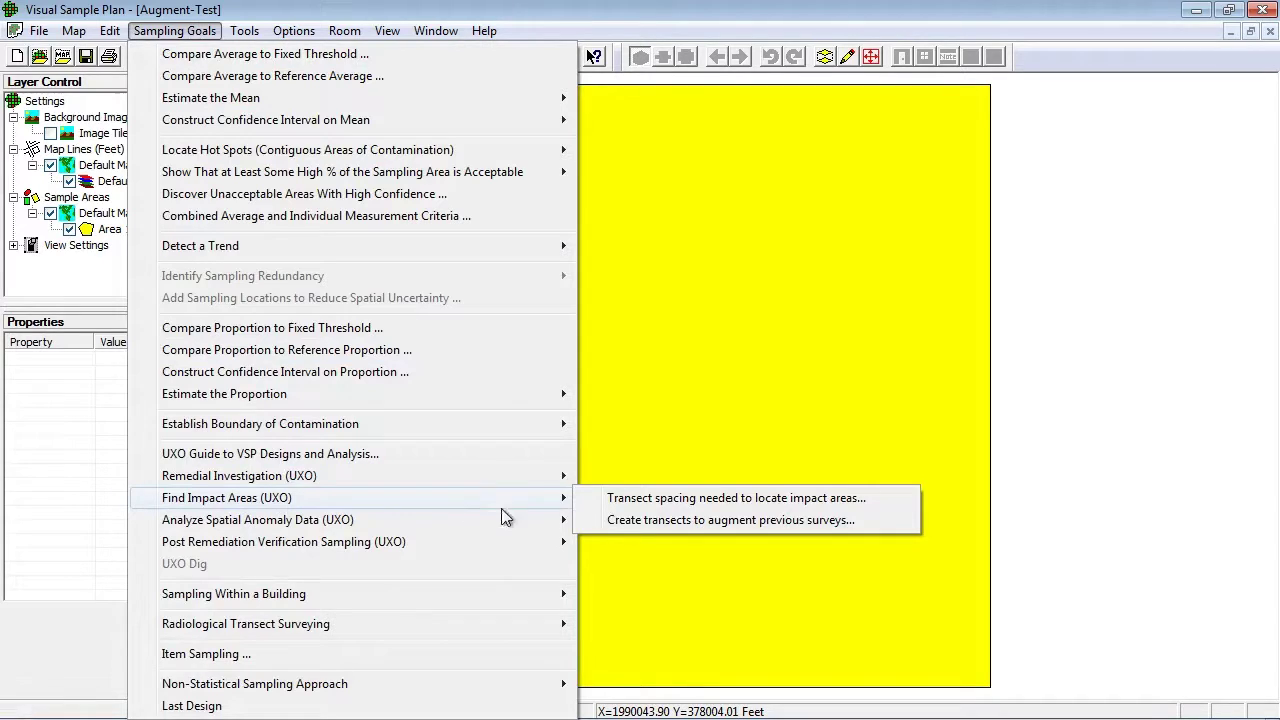
click(634, 521)
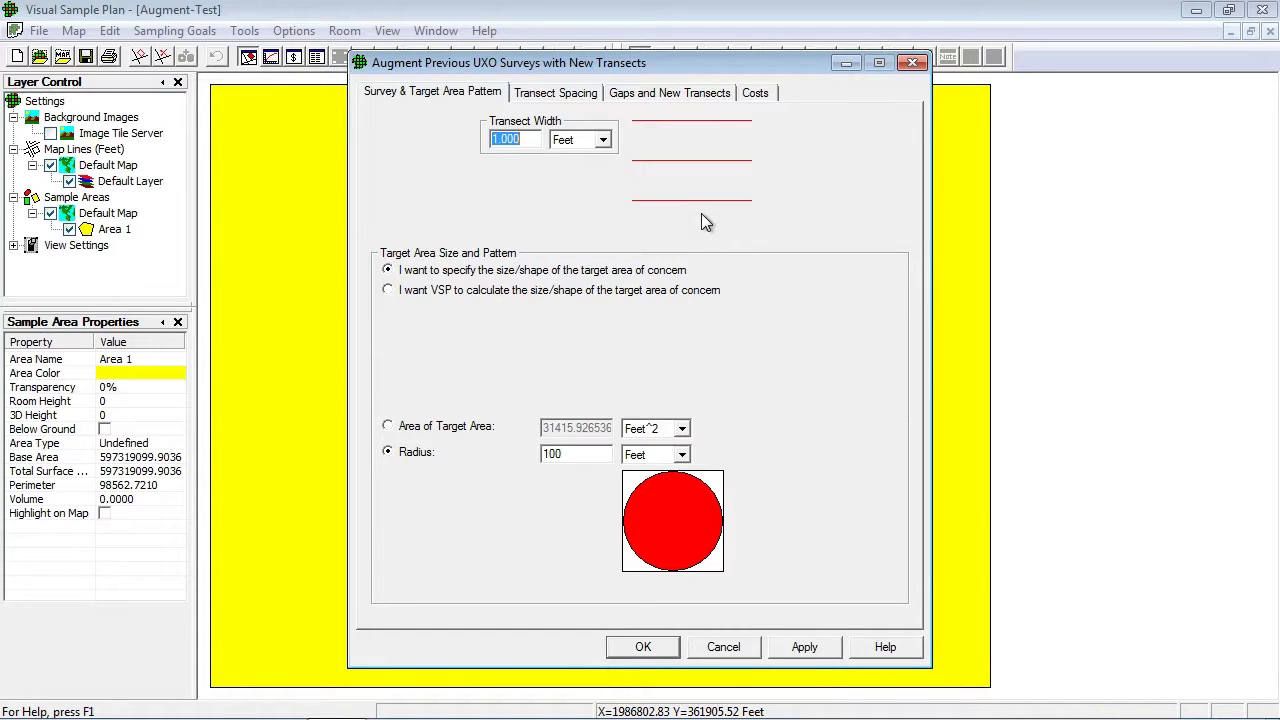
click(603, 140)
click(597, 172)
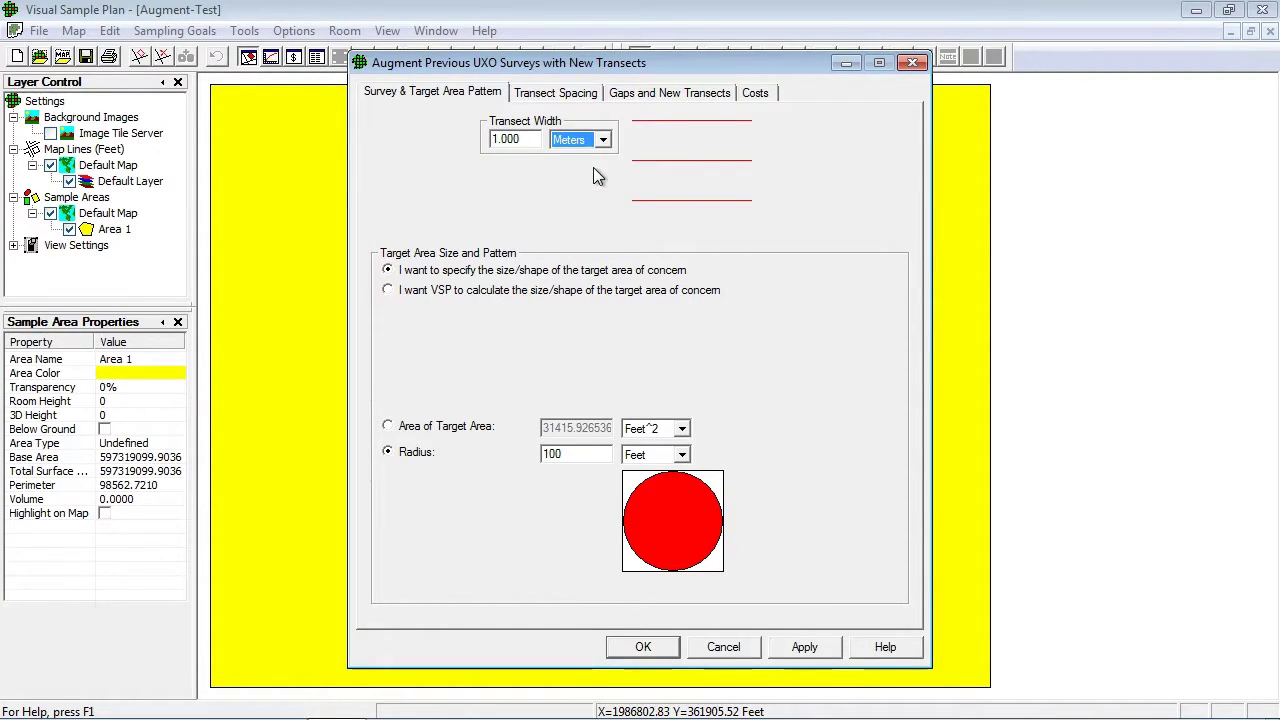
Switch the design objective to manual transect spacing and replace 222.222 with 1000 feet.
click(572, 91)
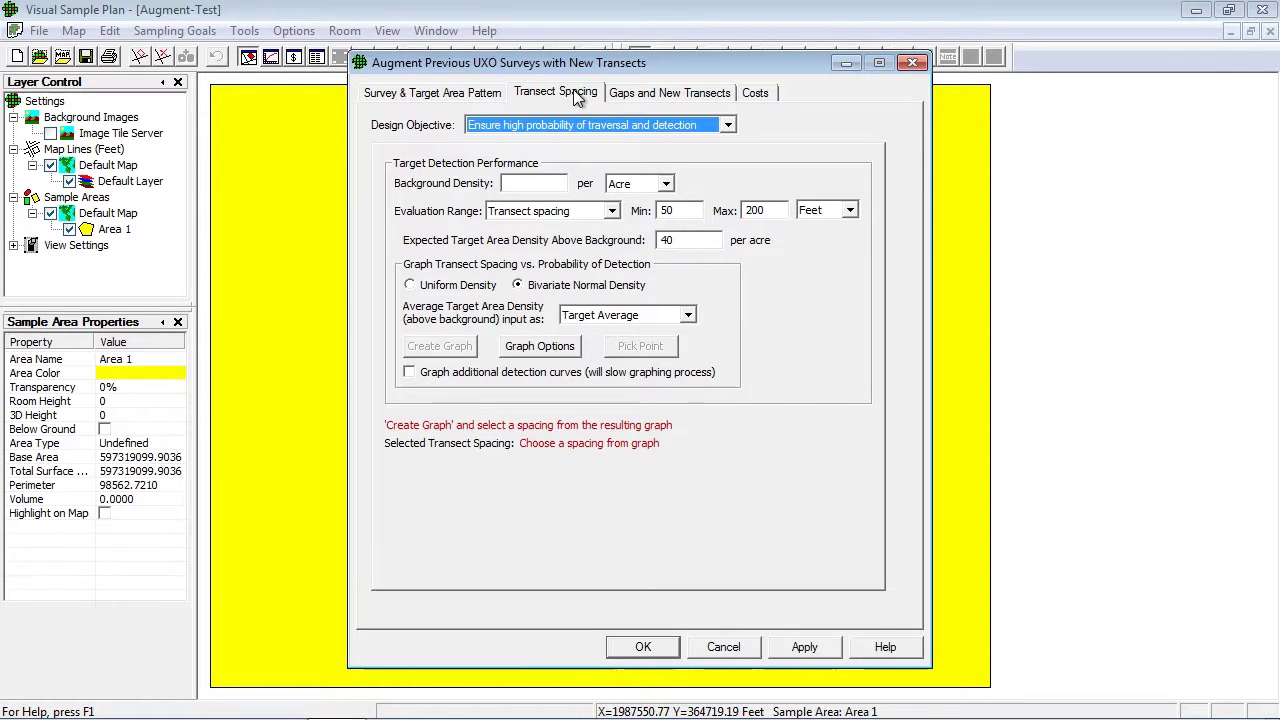
click(586, 130)
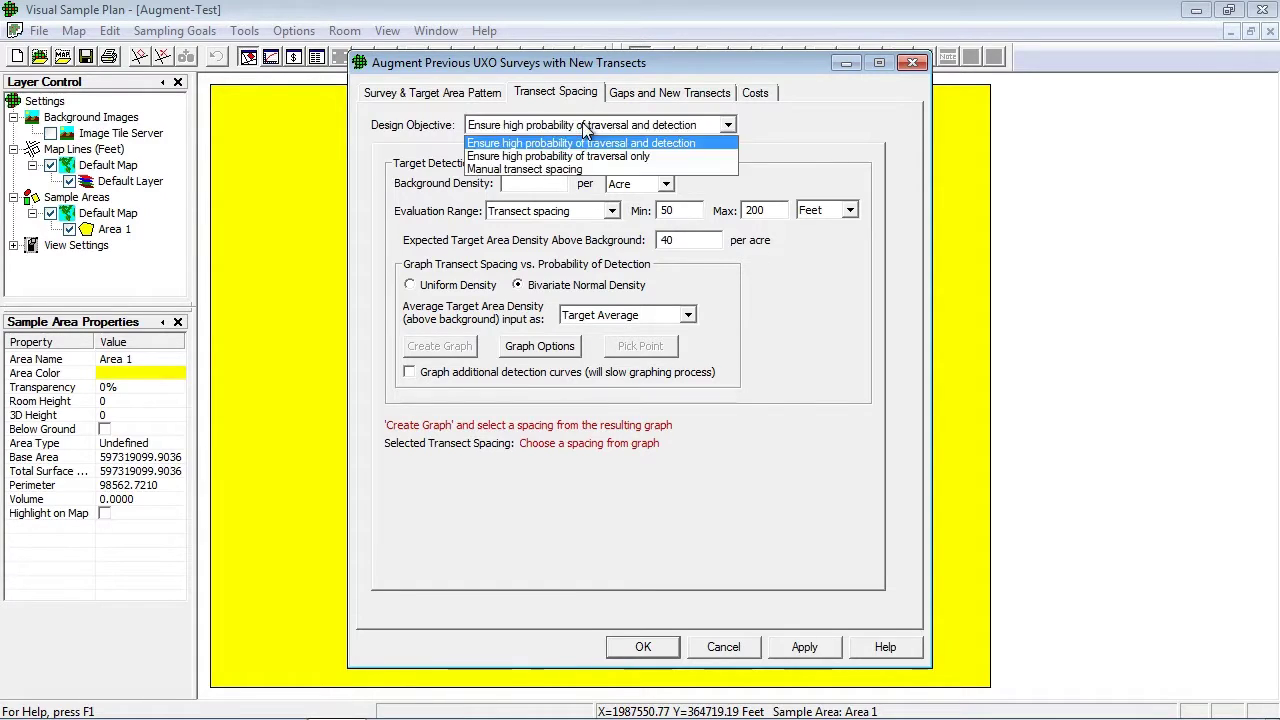
click(578, 168)
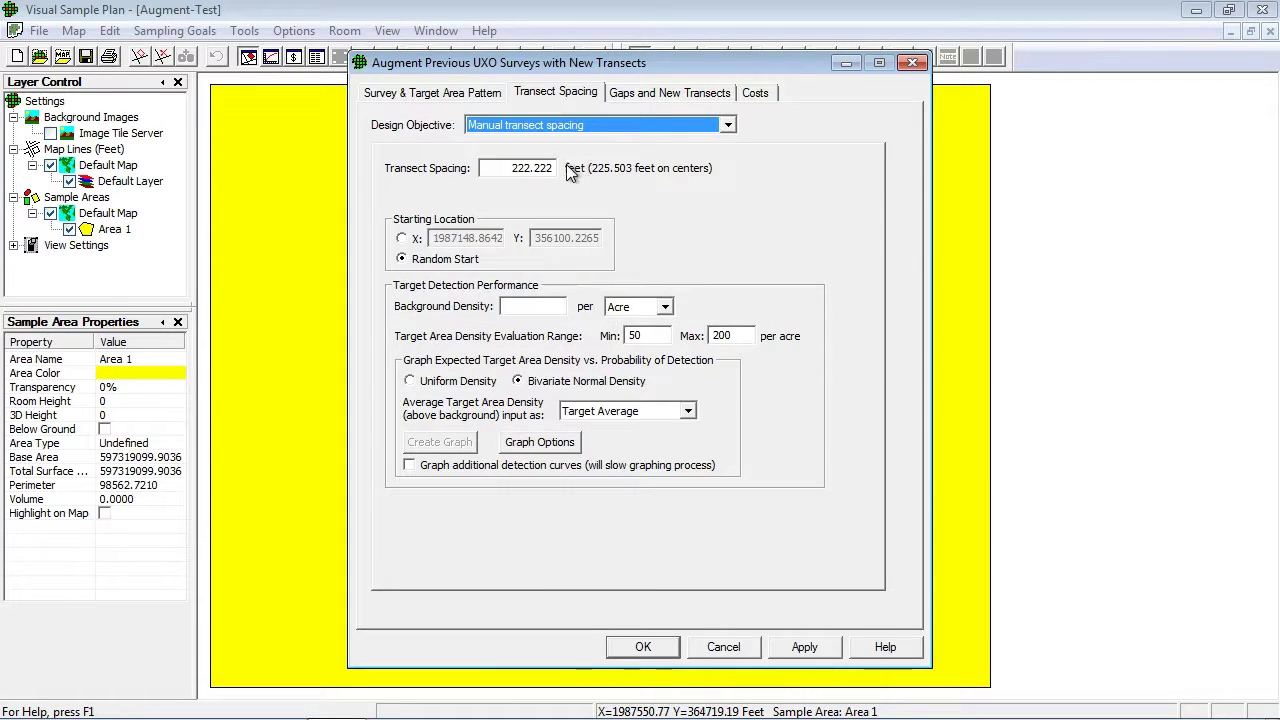
double_click(537, 167)
text(1000)
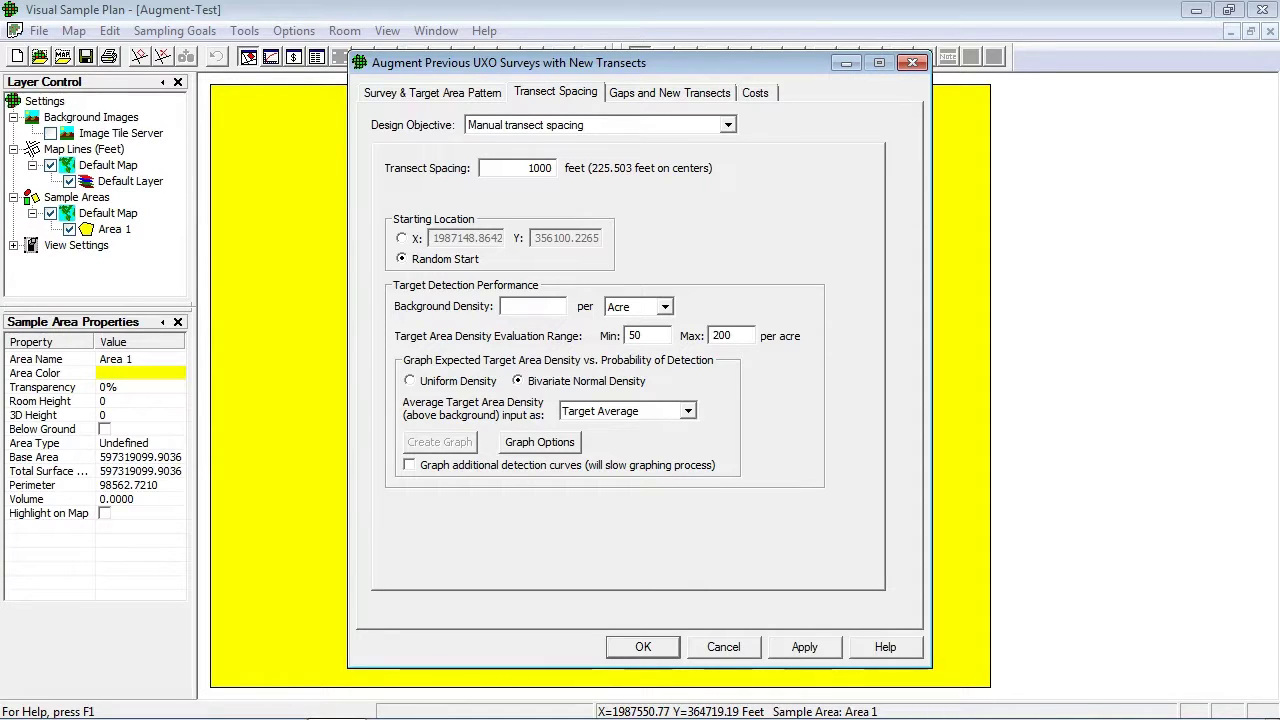
key(Tab)
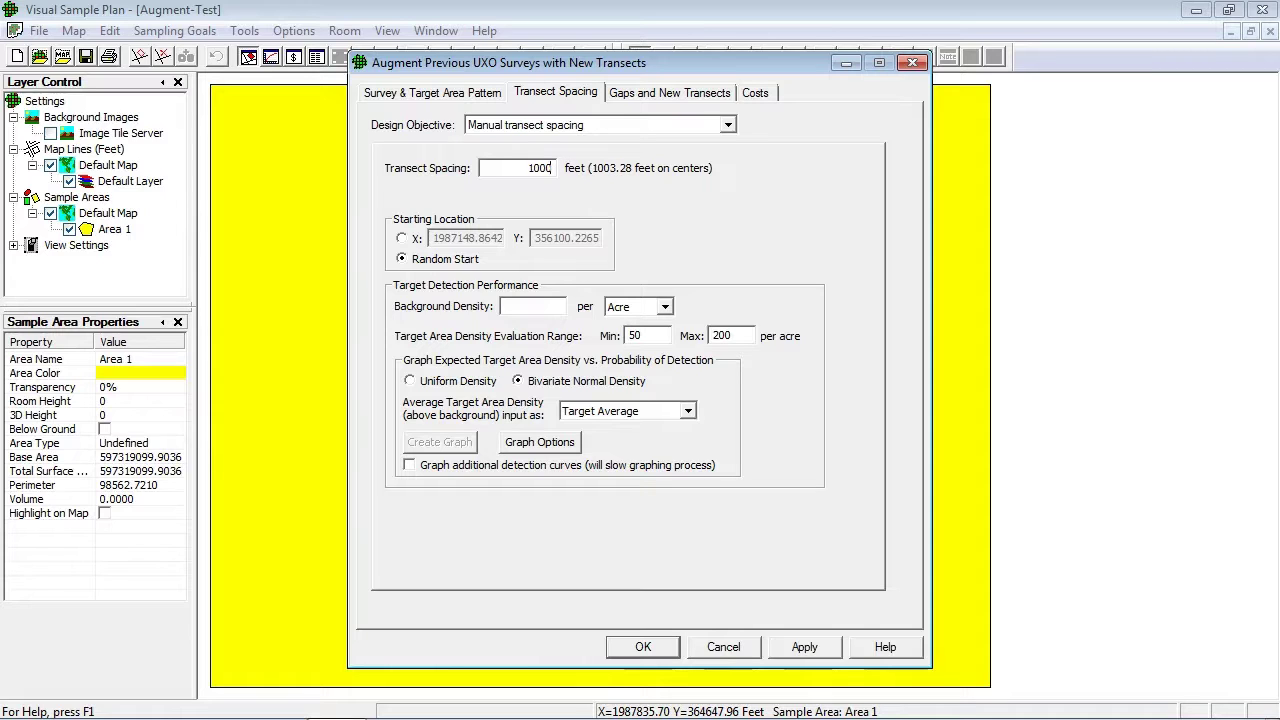
key(Tab)
Import the Augment-Trans.COG course-over-ground transects onto the map.
click(651, 96)
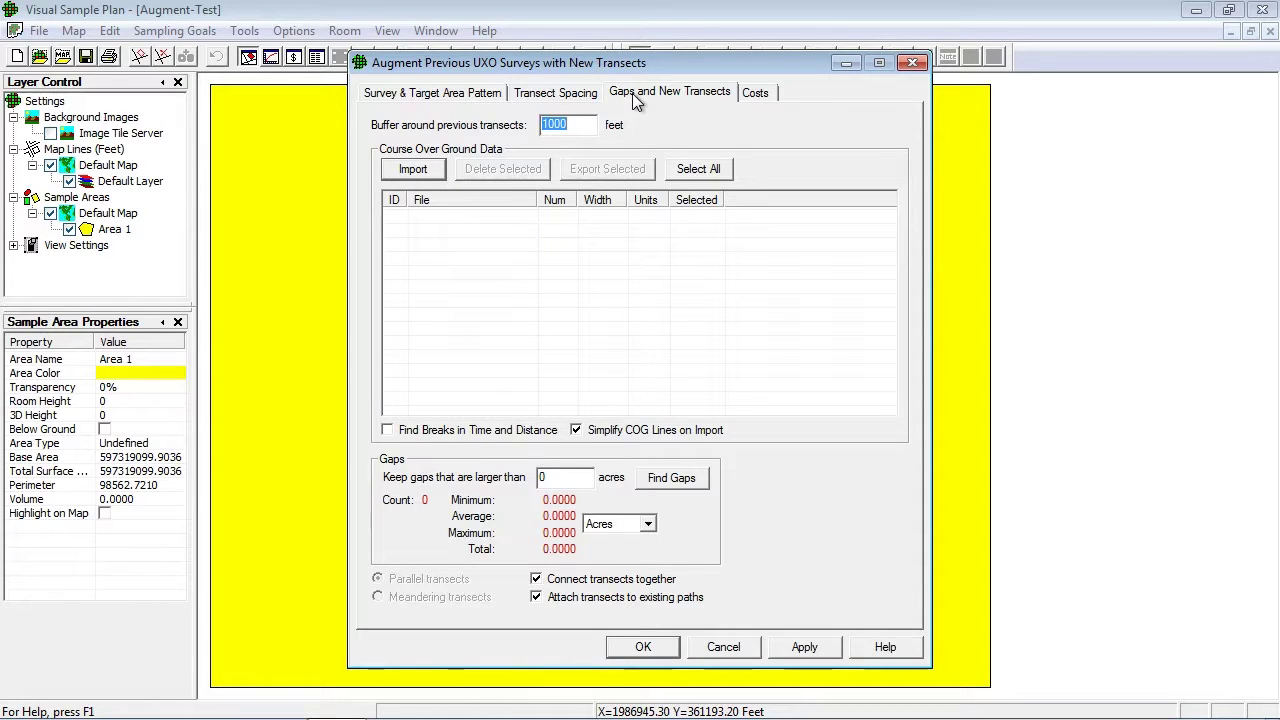
click(424, 167)
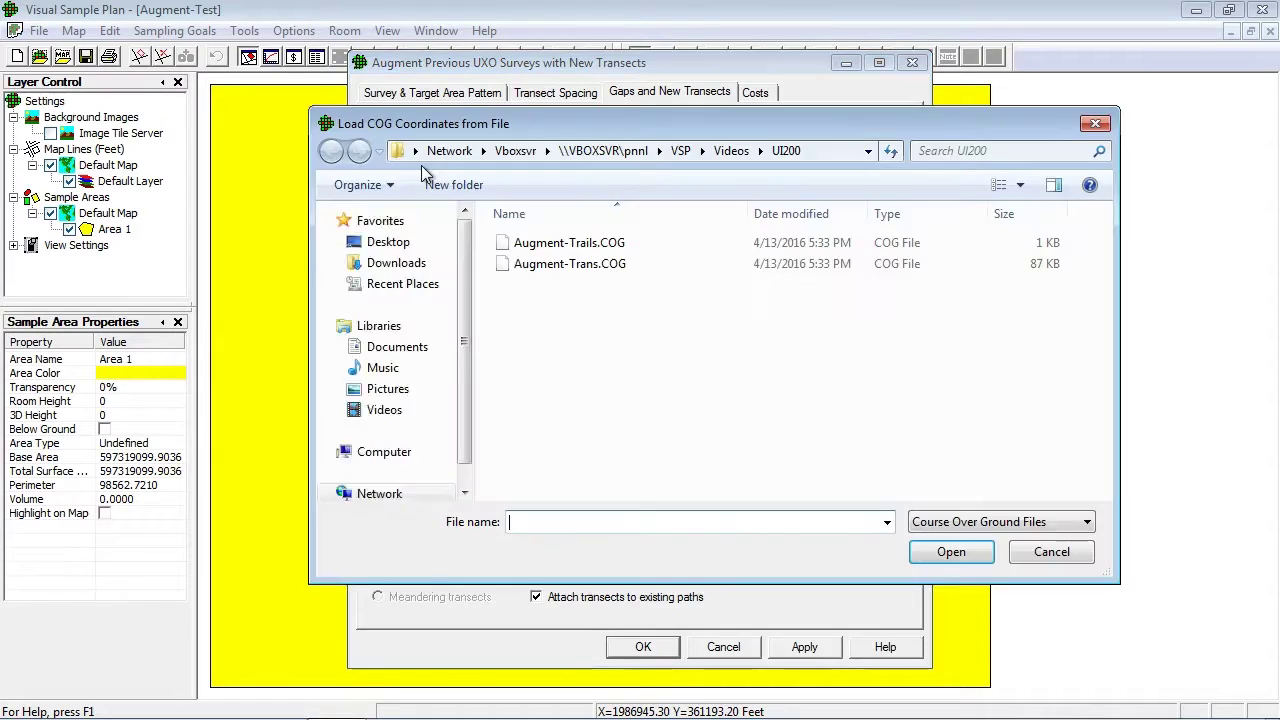
double_click(549, 264)
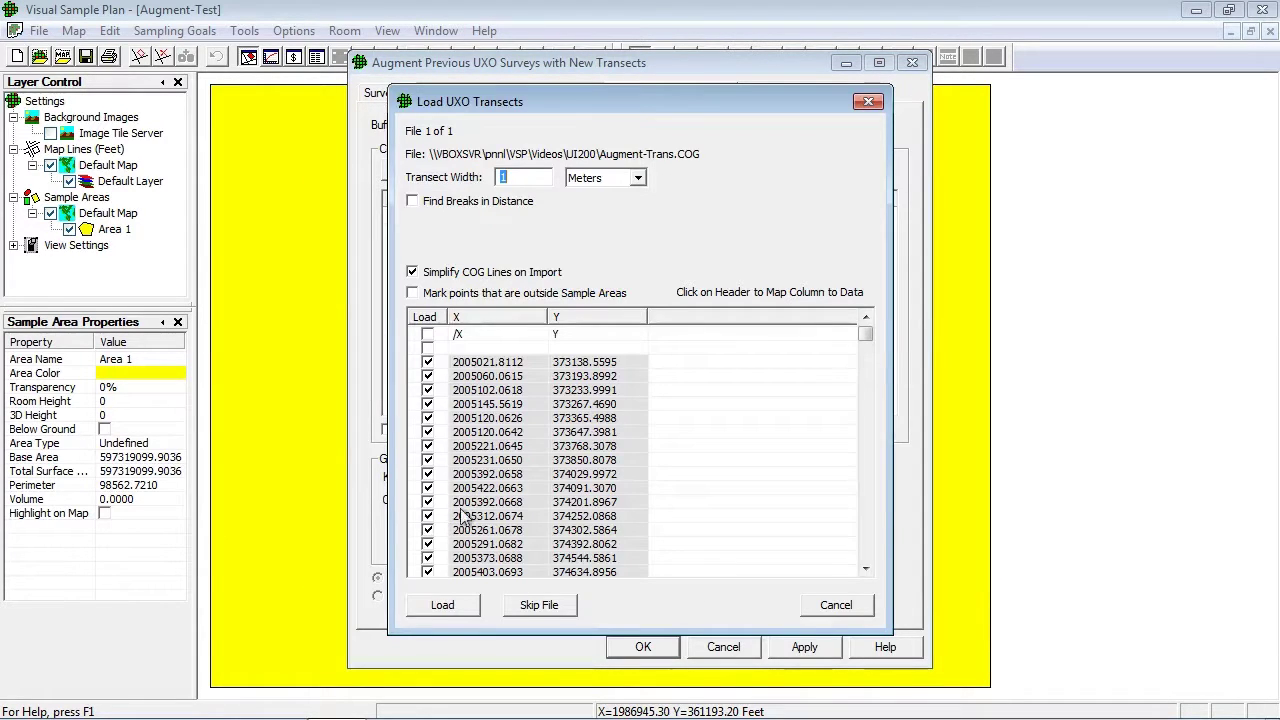
click(443, 605)
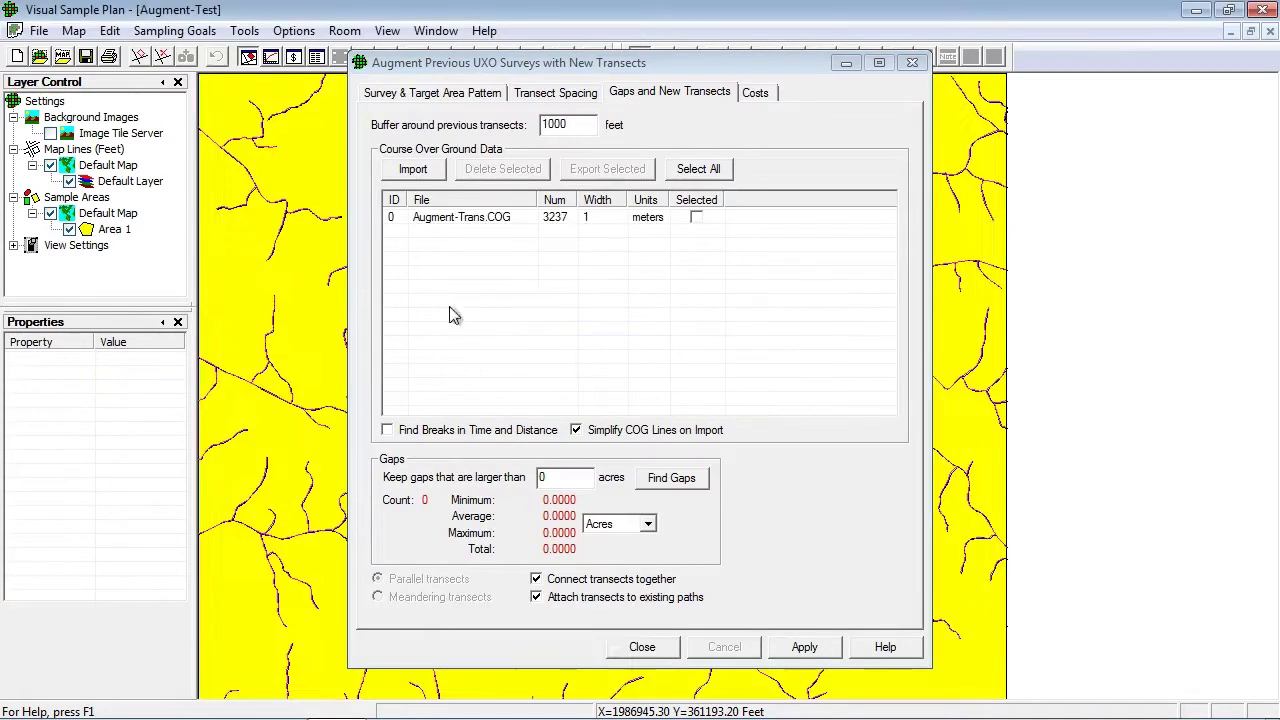
Import the Augment-Trails.COG paths as well, listed with 21 points.
click(413, 170)
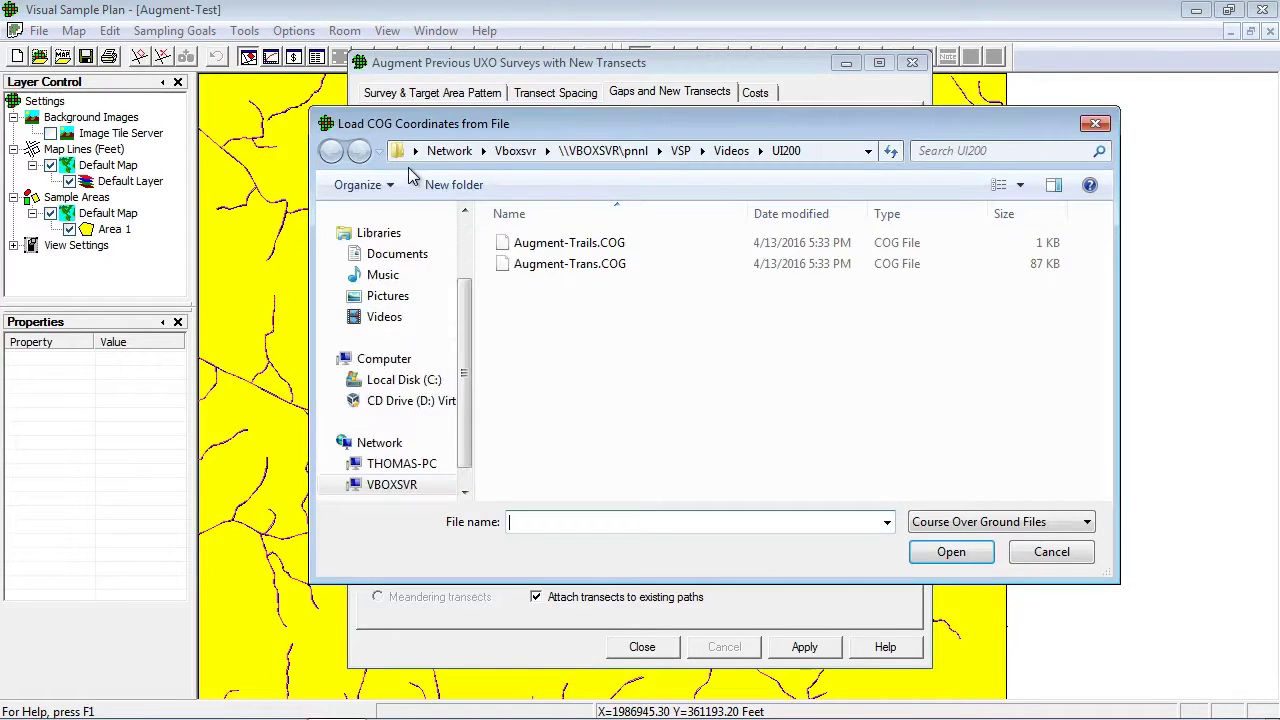
double_click(548, 243)
click(443, 605)
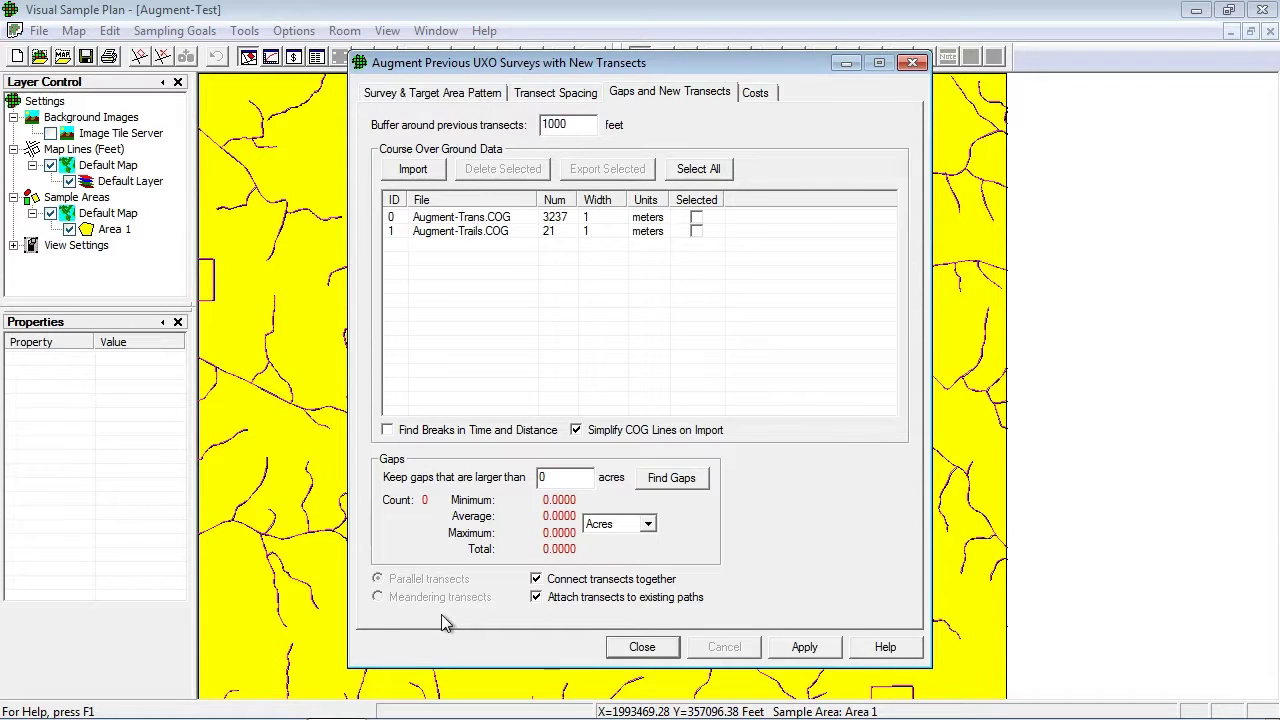
Find gaps larger than 2 acres, yielding 36 gaps totalling 1467.6388 acres, and move the dialog aside.
double_click(560, 481)
text(2)
click(670, 480)
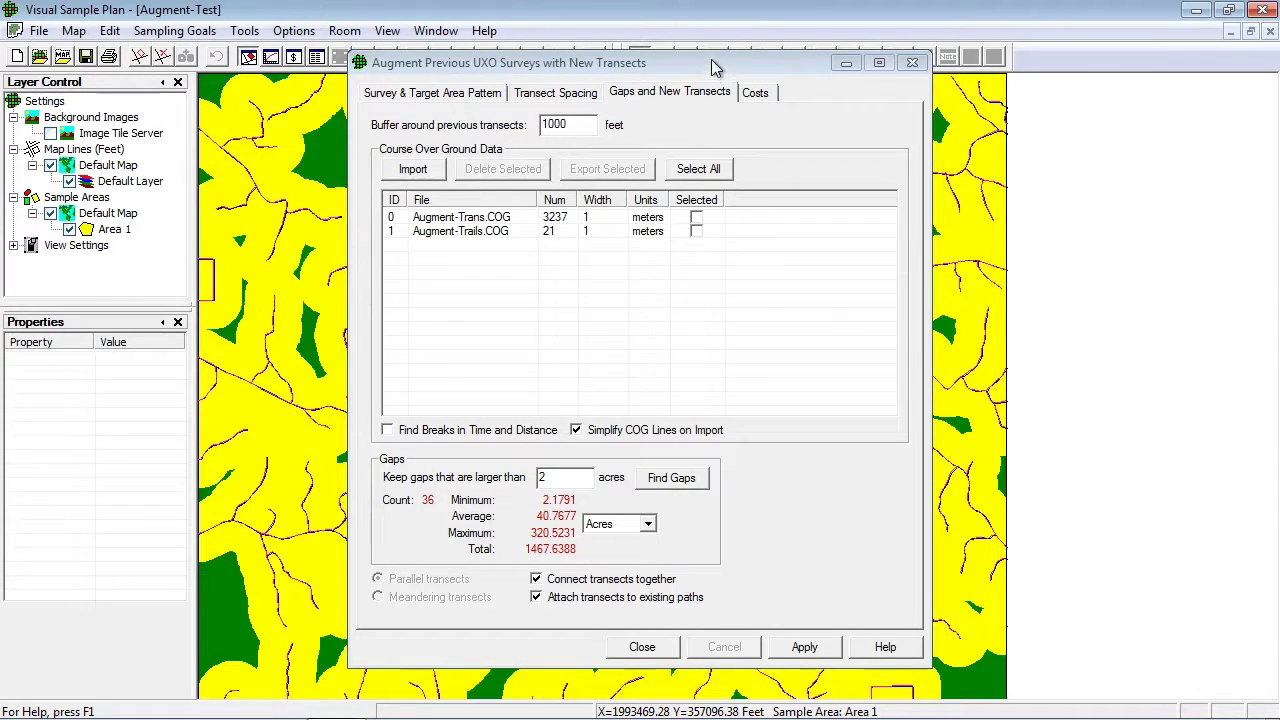
drag(751, 63, 1069, 82)
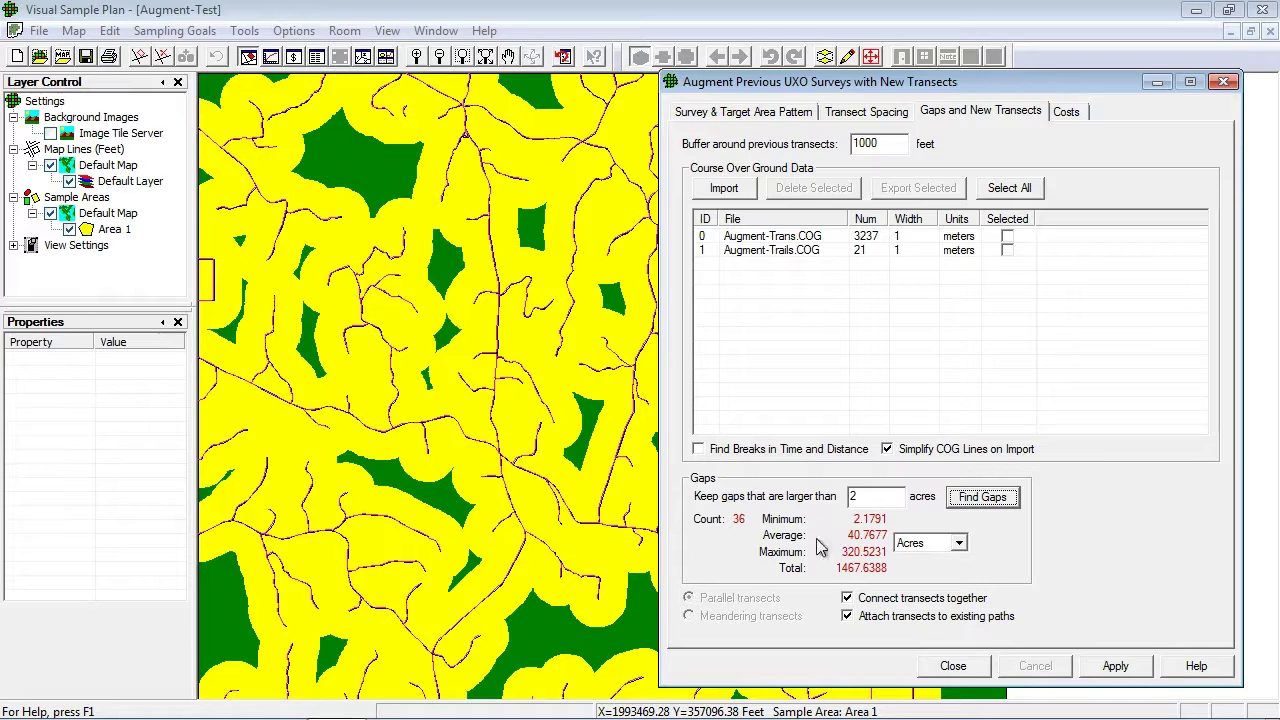
click(537, 632)
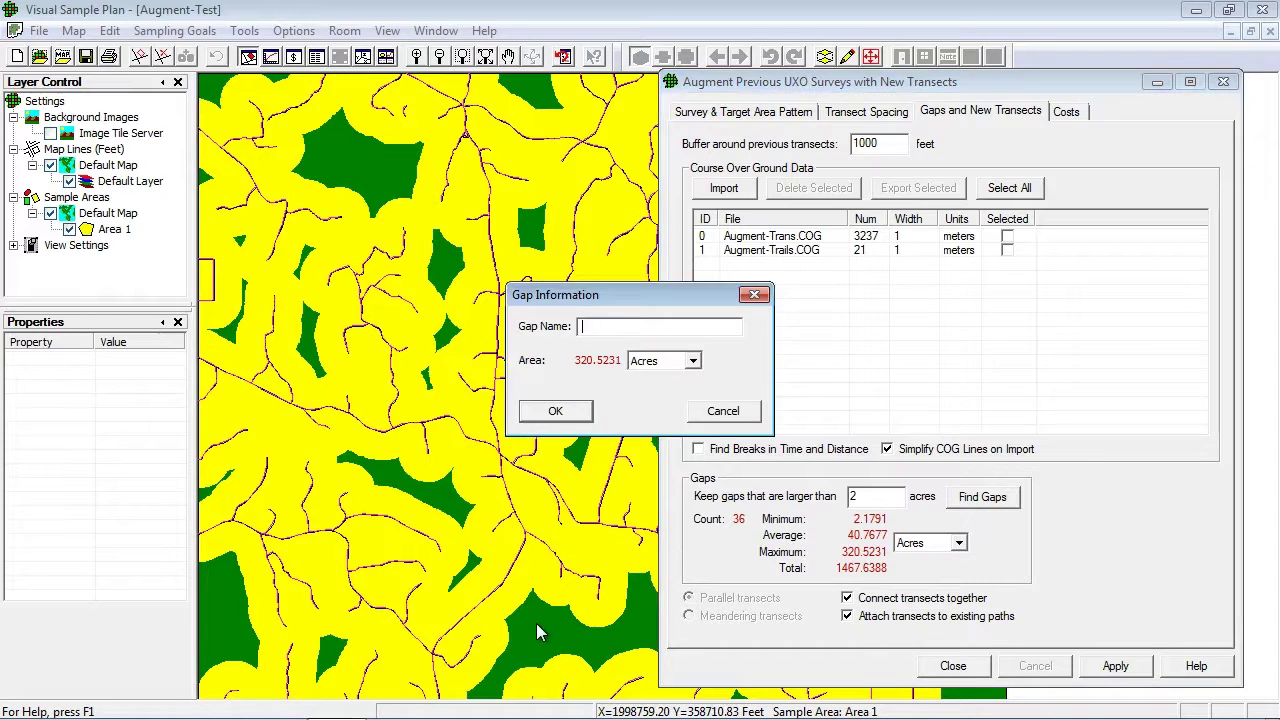
click(562, 413)
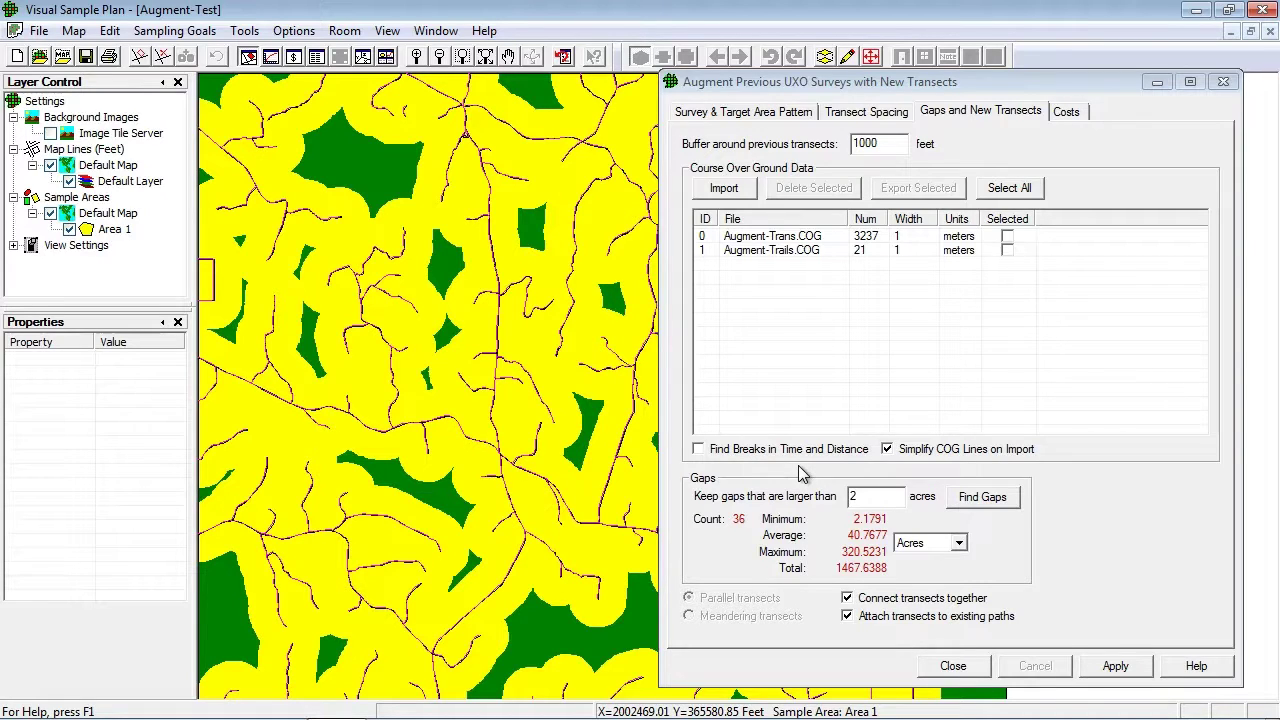
click(849, 600)
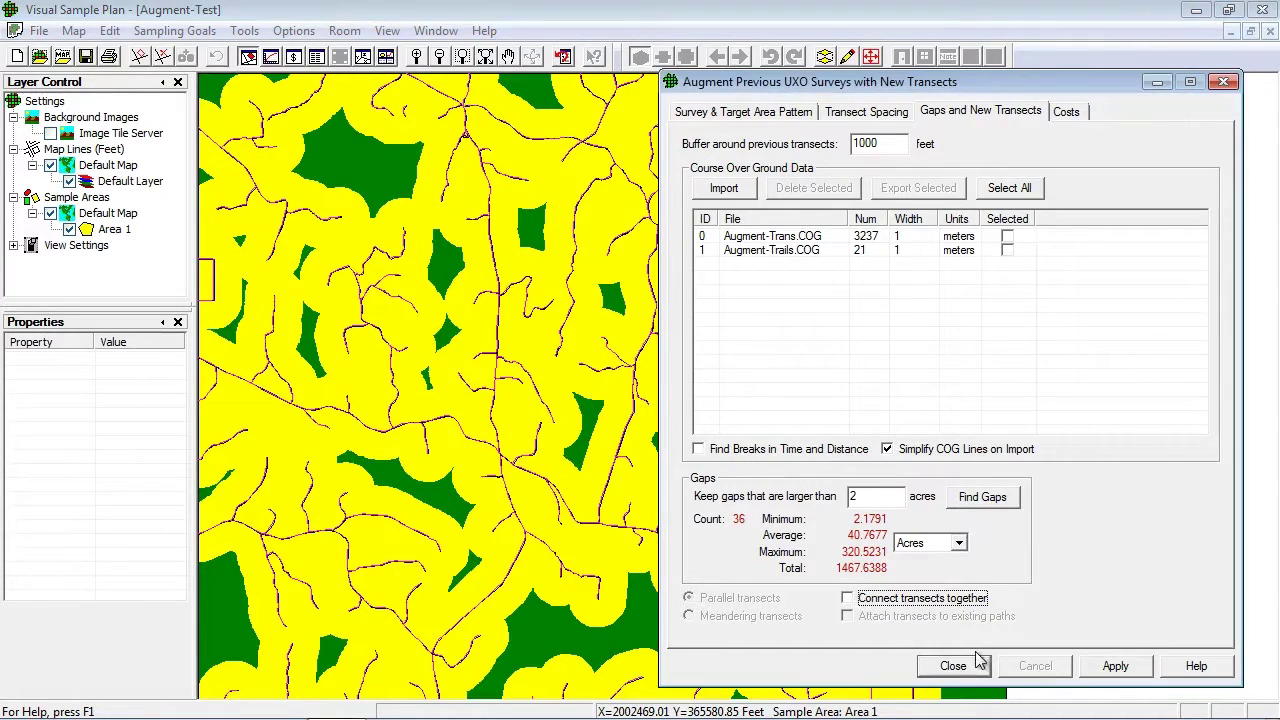
Generate unconnected transects in the gaps, then re-enable Connect transects together.
click(1113, 667)
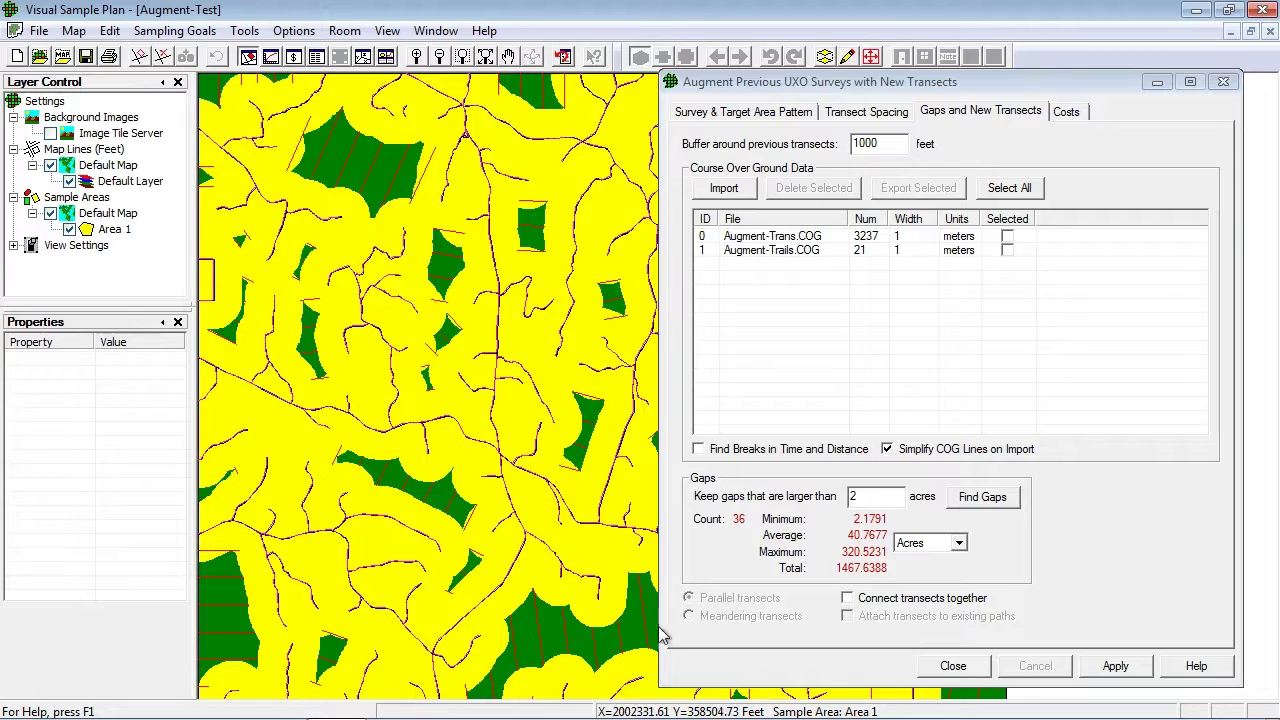
click(847, 599)
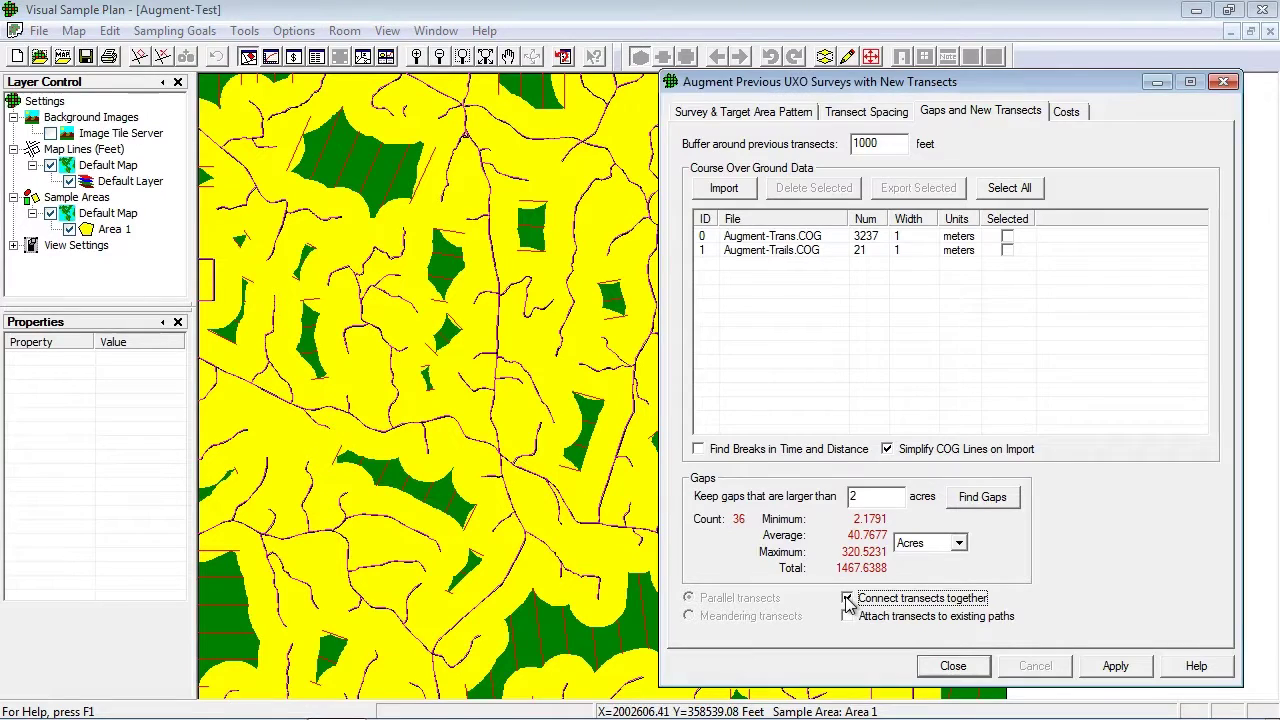
Apply and confirm to regenerate the gap transects connected together within each gap.
click(1114, 665)
click(982, 432)
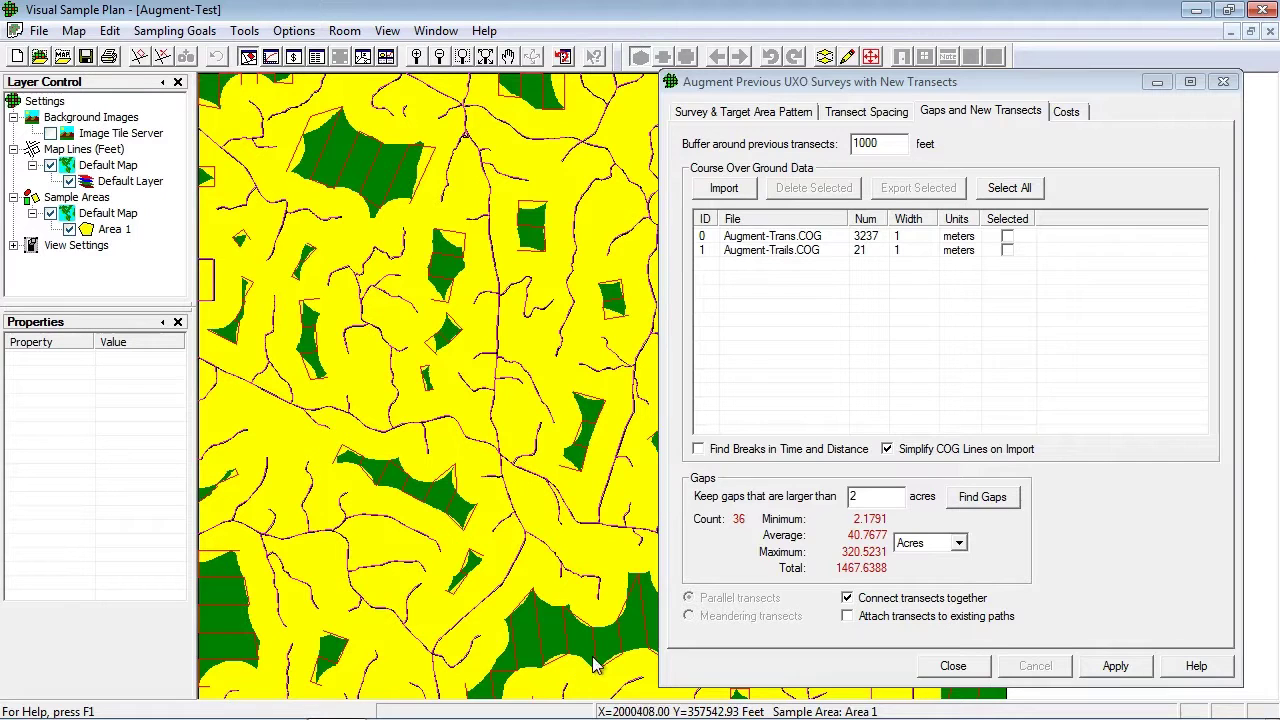
Enable Attach transects to existing paths and regenerate the gap transects, confirming the new set.
click(847, 617)
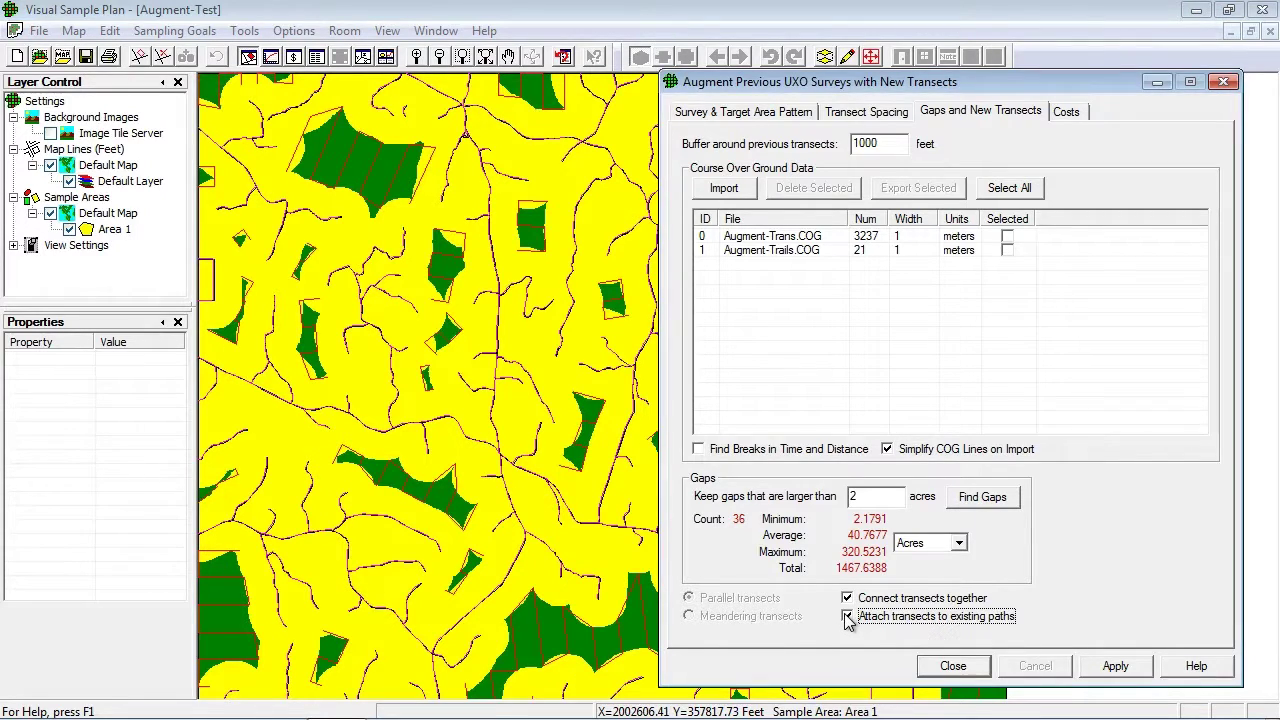
click(1114, 669)
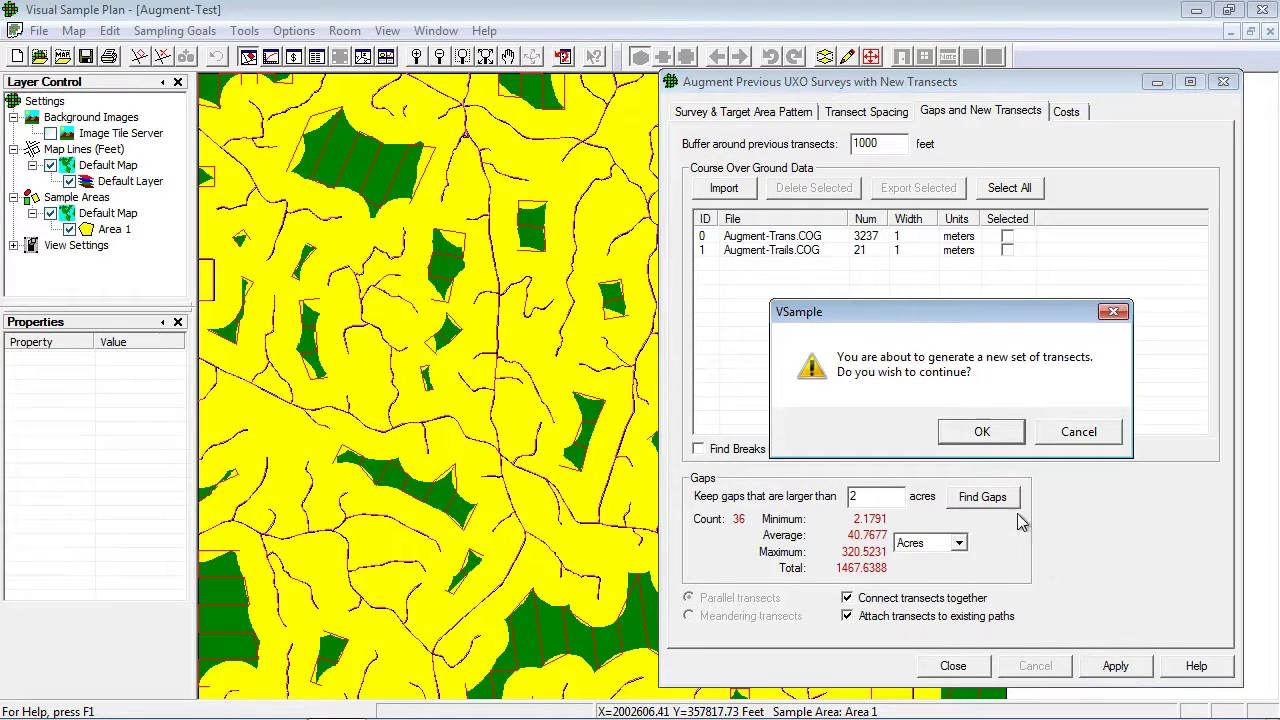
click(984, 438)
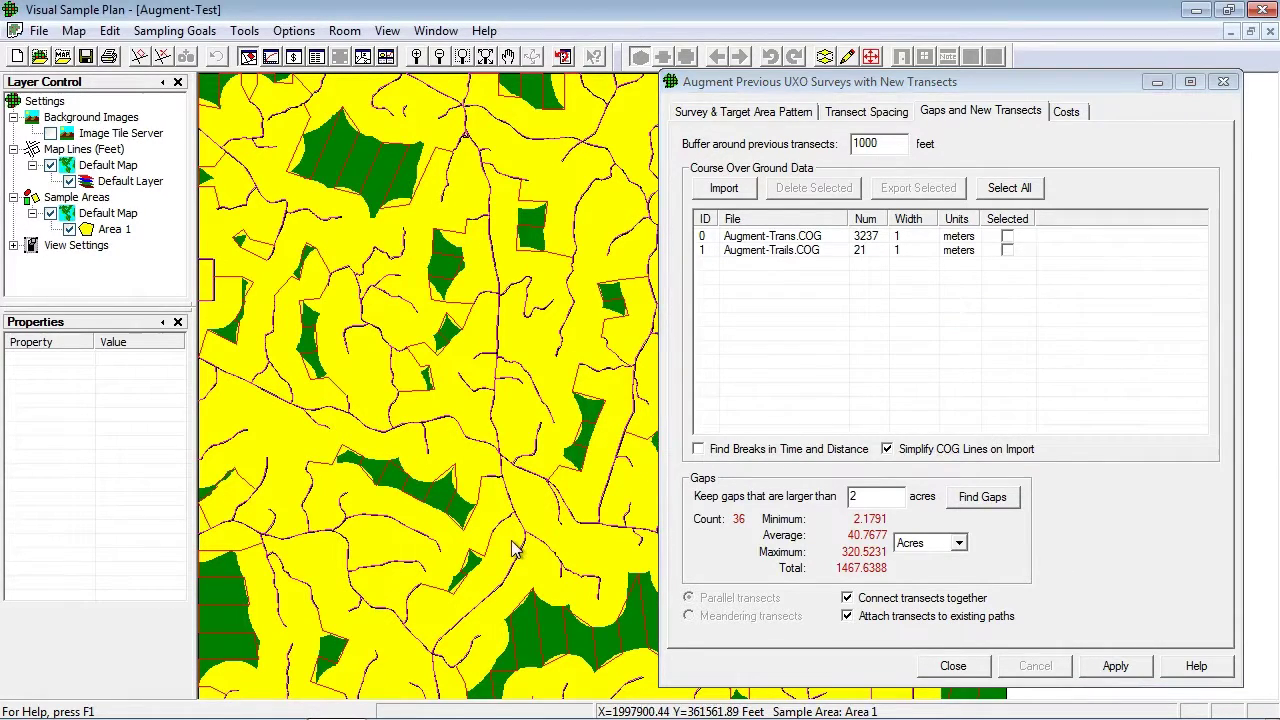